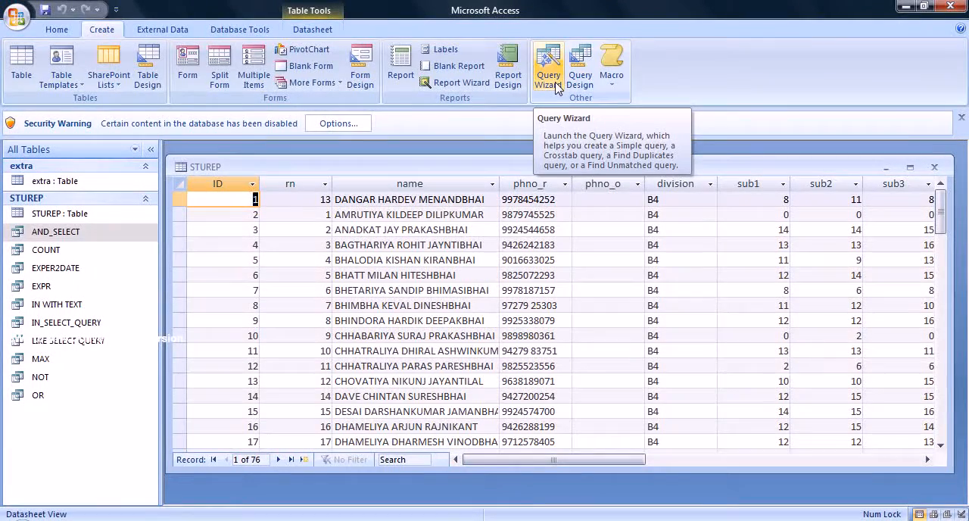
Set up a simple detail query on the STUREP table with the fields rn and name, using the Simple Query Wizard.
left_click(556, 85)
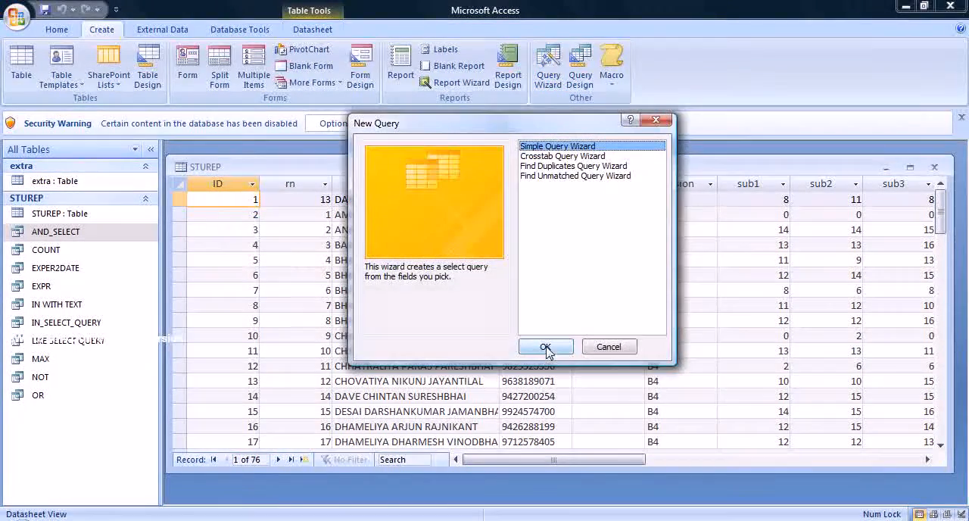
left_click(558, 349)
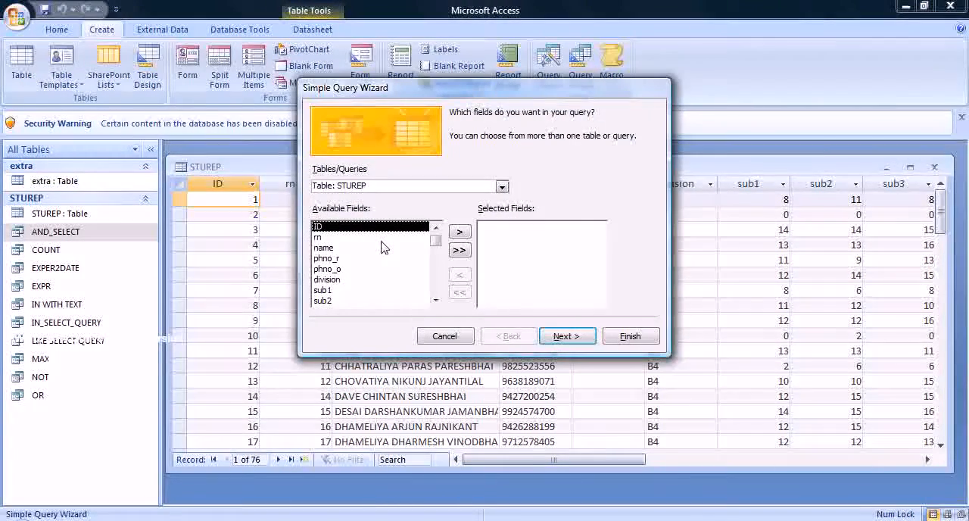
left_click(331, 238)
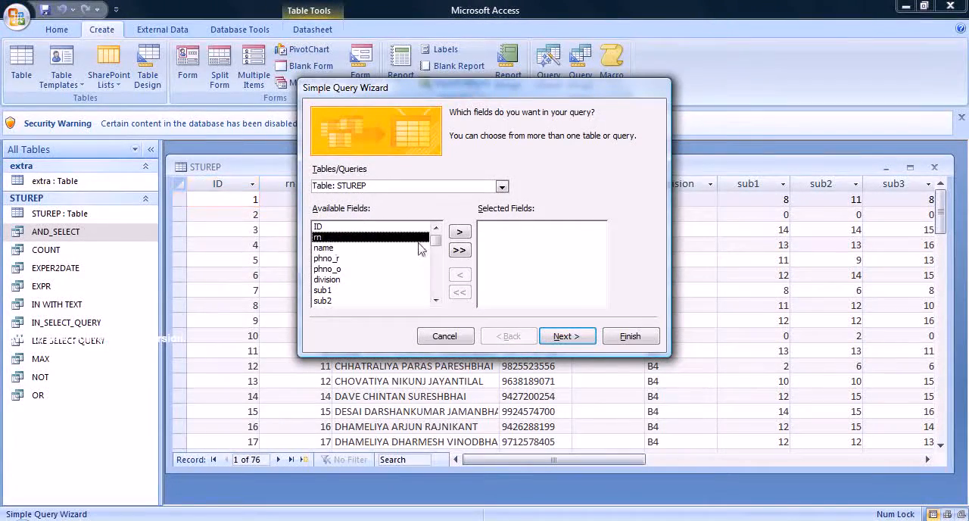
left_click(460, 231)
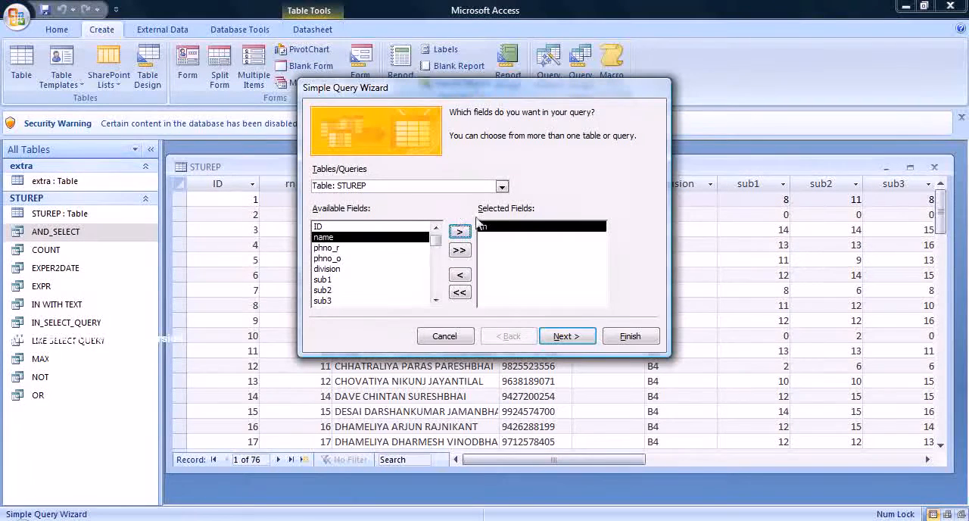
left_click(461, 232)
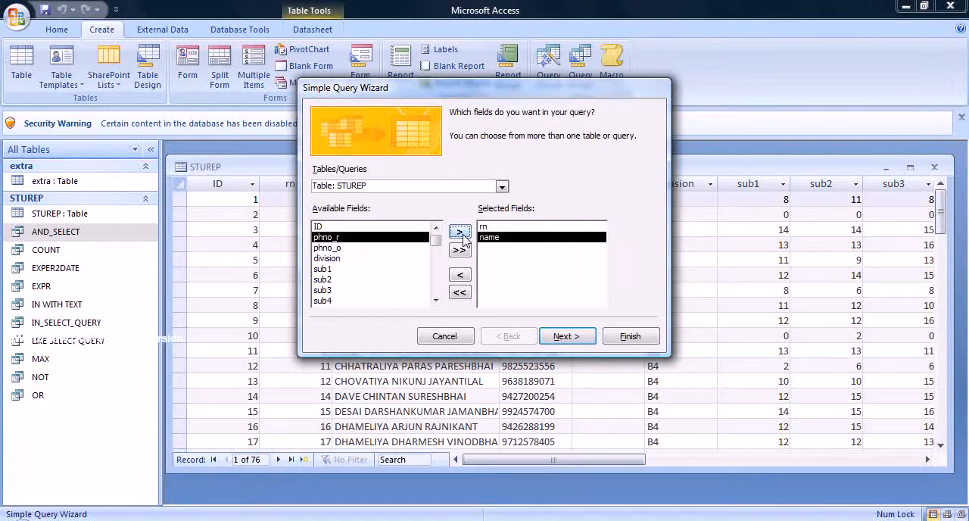
left_click(570, 338)
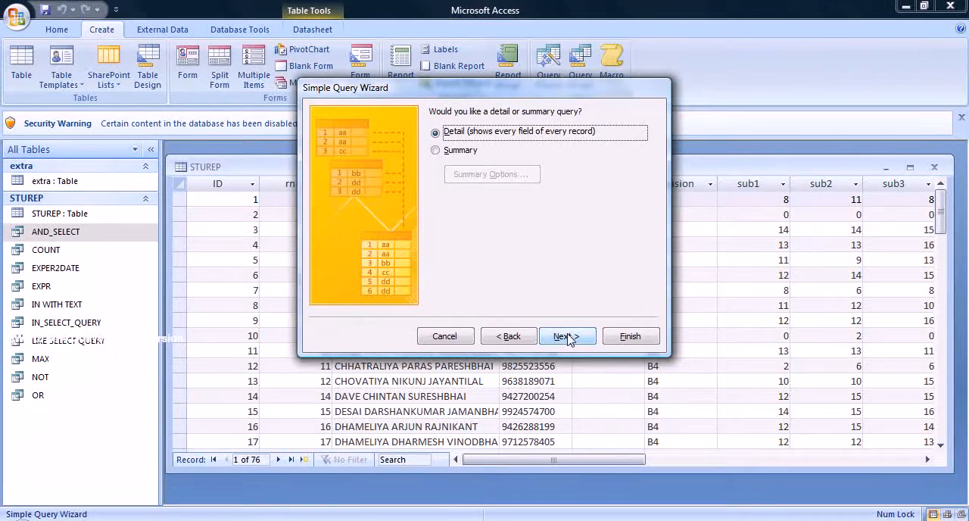
left_click(567, 337)
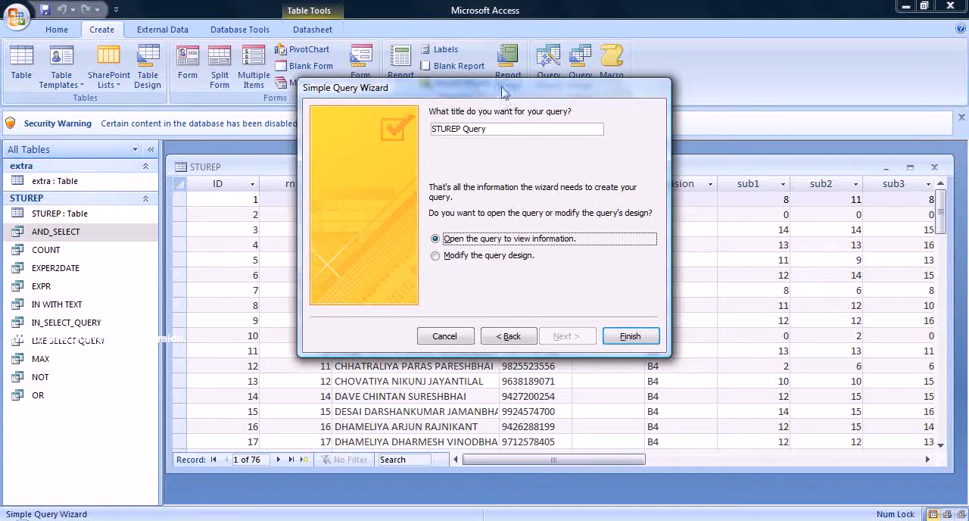
Look at the table behind the wizard and review the fields chosen for the query.
left_click_drag(504, 91, 570, 491)
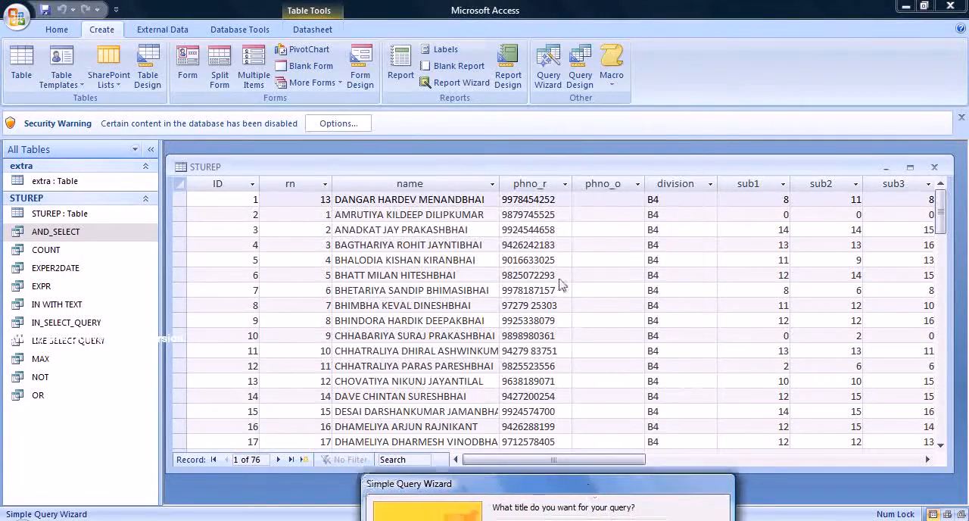
left_click_drag(594, 494, 552, 154)
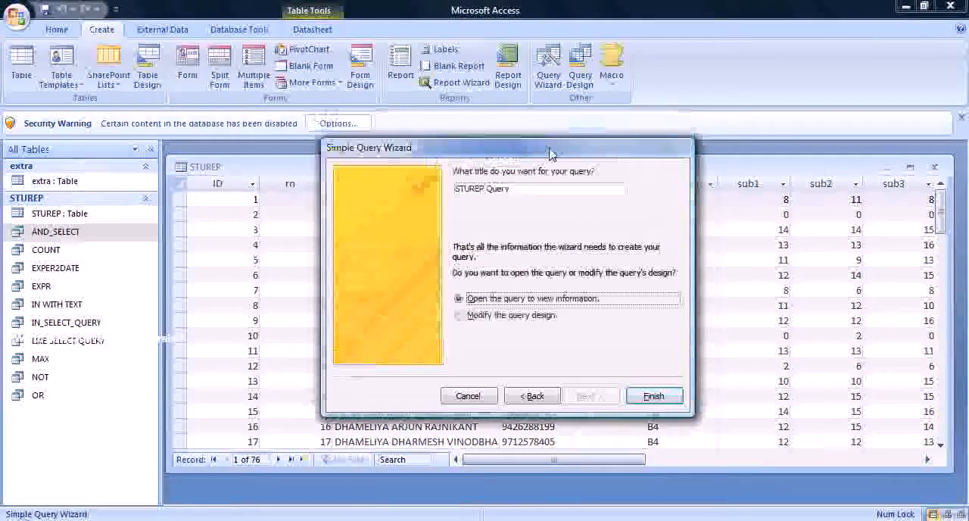
left_click(543, 399)
left_click(534, 397)
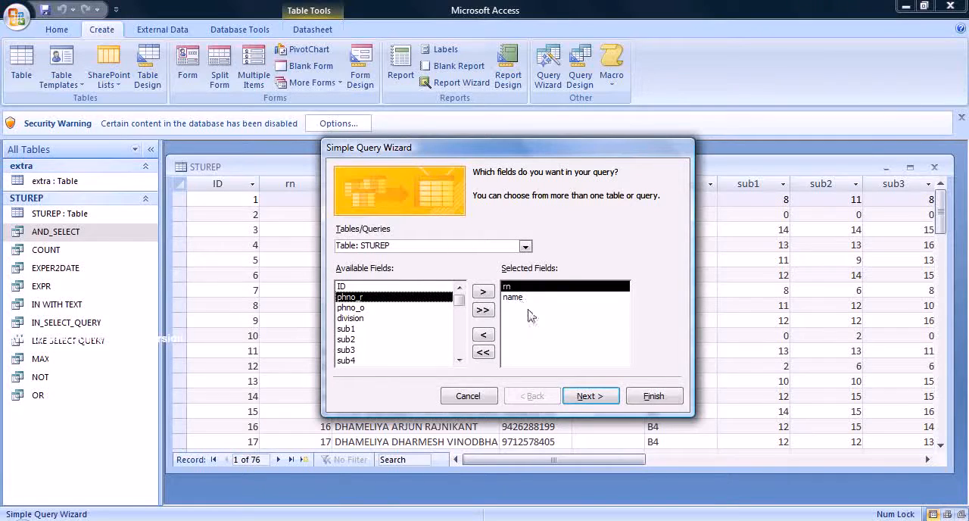
left_click(588, 397)
left_click(588, 396)
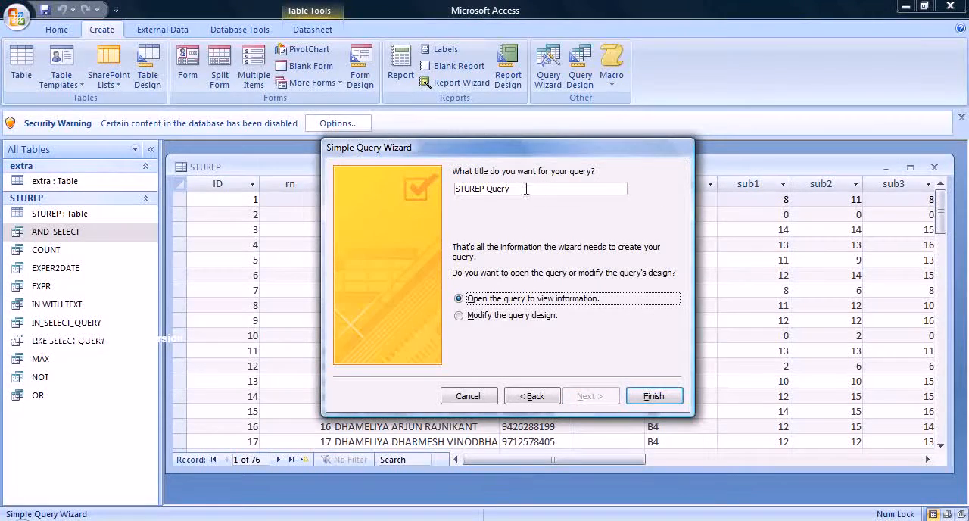
Title the query psimple and finish the wizard so that it opens to view information.
type("p")
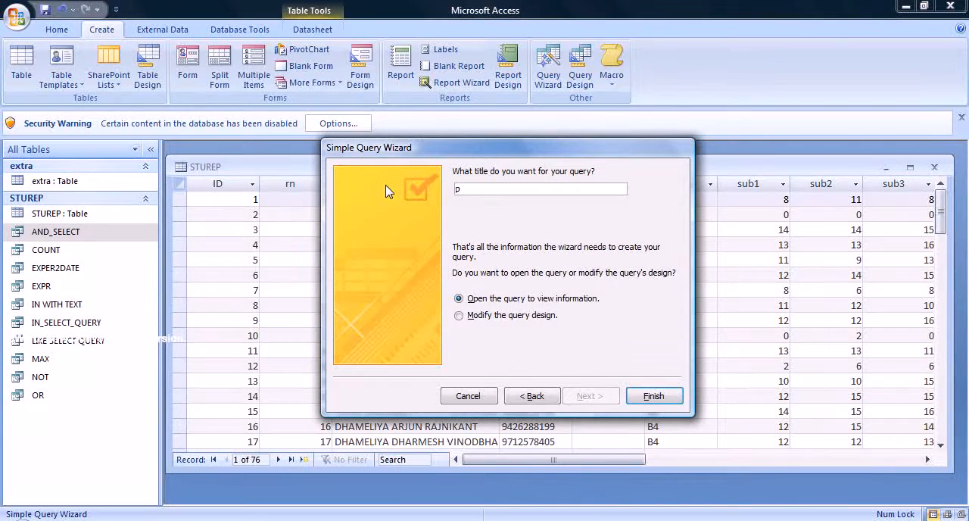
type("simple")
left_click(649, 400)
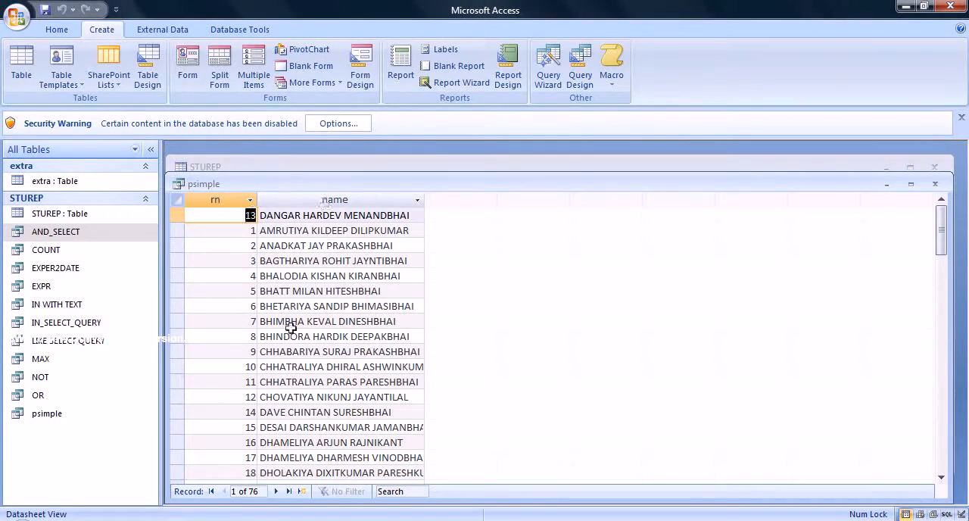
Look through the psimple results down to the last record and close the query.
left_click_drag(360, 188, 353, 147)
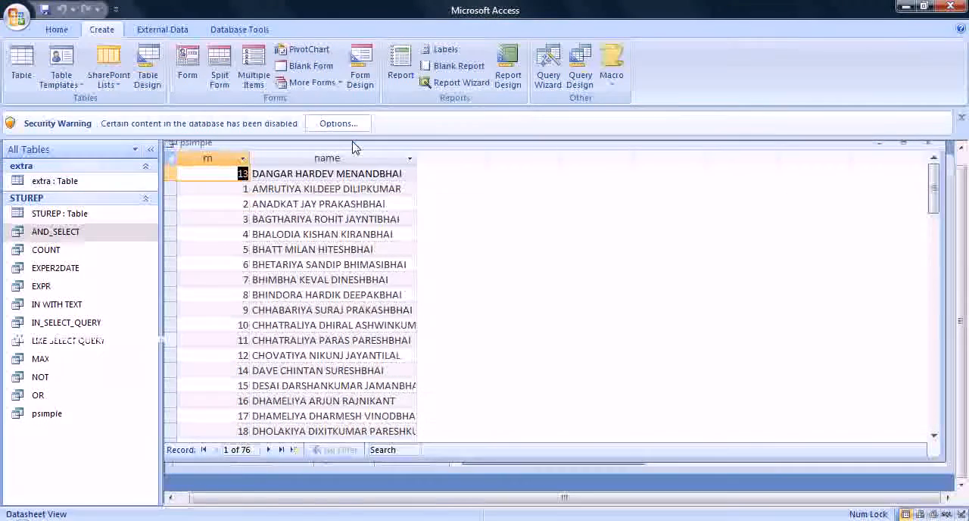
left_click_drag(938, 185, 935, 357)
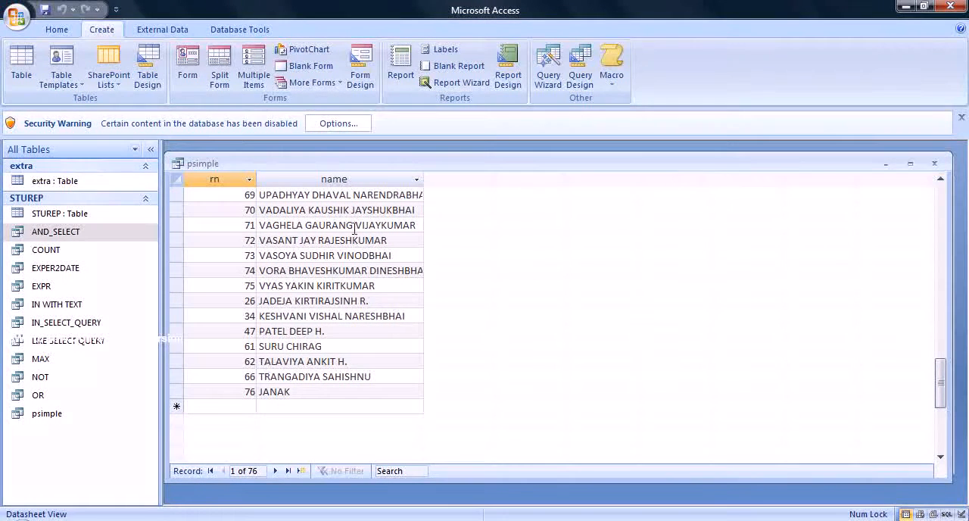
left_click(935, 164)
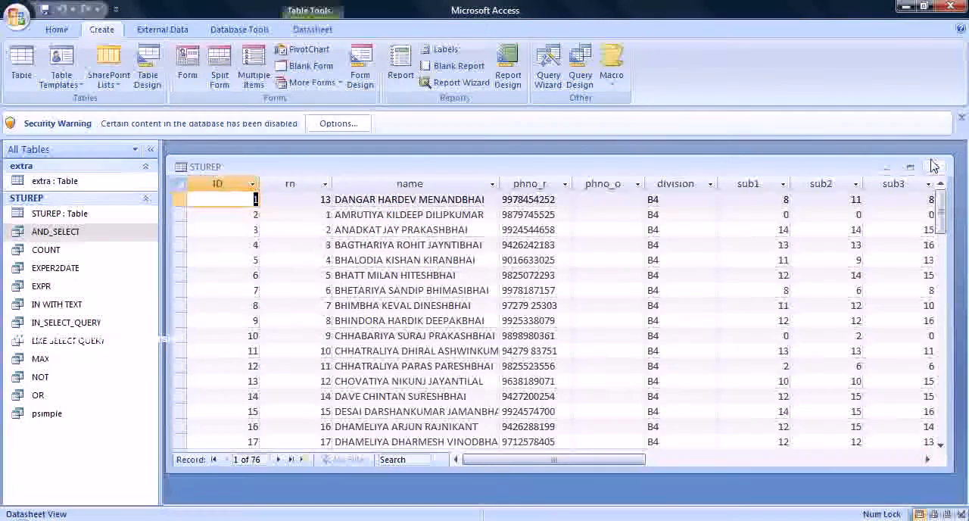
Examine the psimple query in Design View and close it.
left_click(64, 416)
right_click(64, 417)
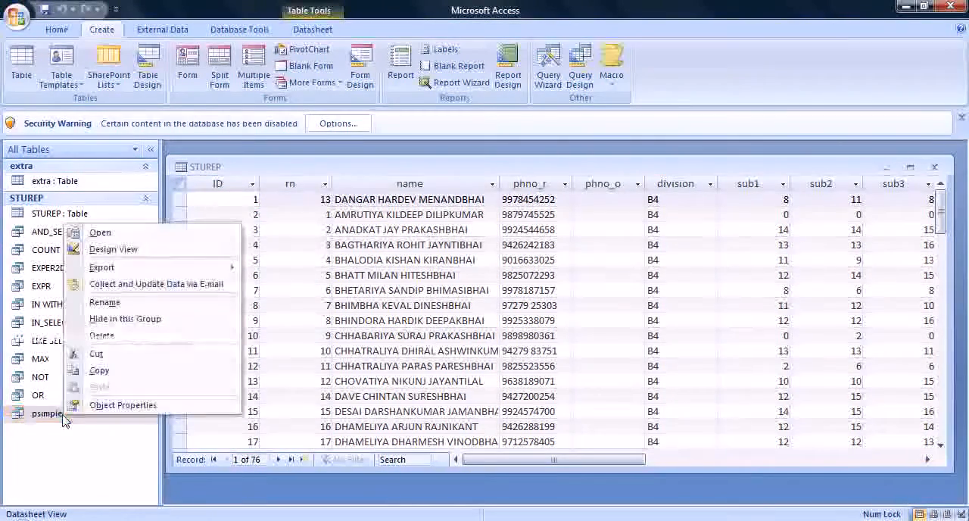
left_click(105, 250)
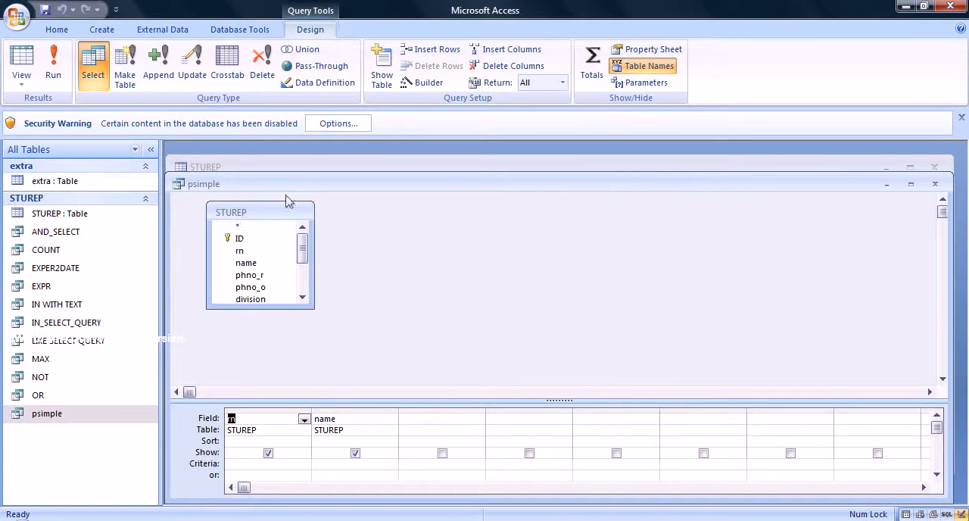
left_click(268, 240)
left_click(937, 186)
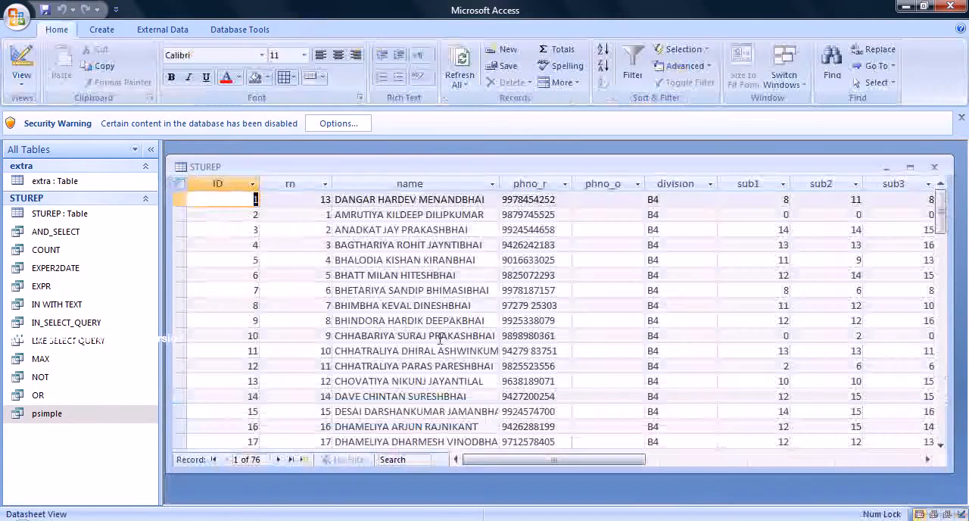
Delete the psimple query from the database.
right_click(66, 415)
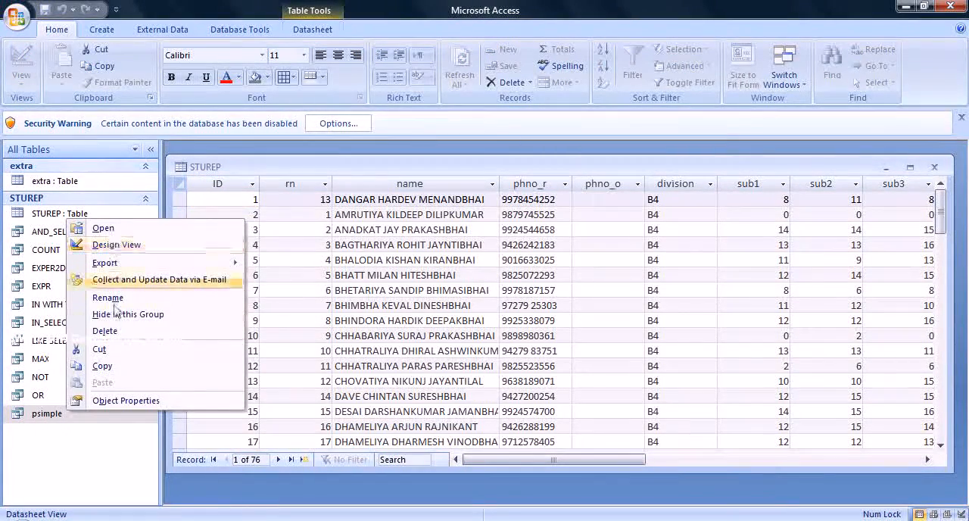
left_click(114, 338)
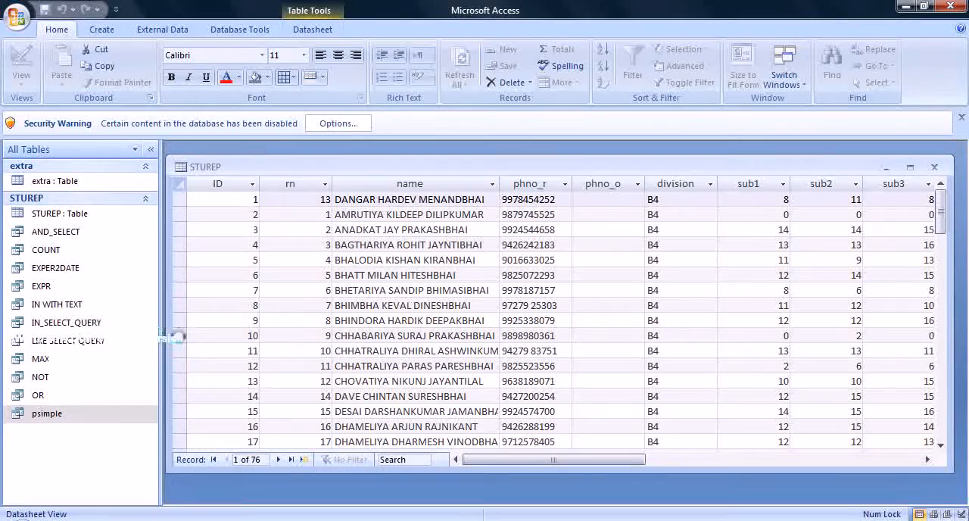
left_click(428, 309)
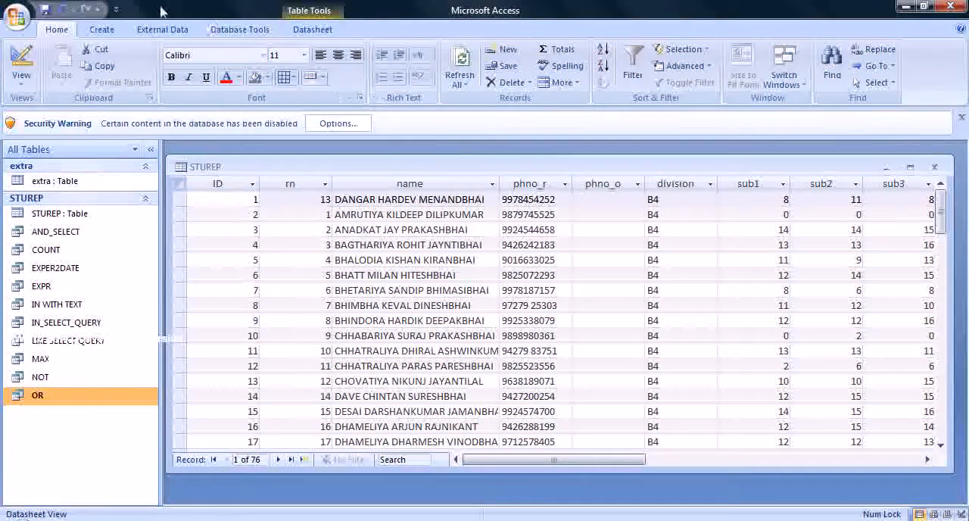
Create a blank query in Design View with the STUREP table as its source, and maximize the query window.
left_click(104, 28)
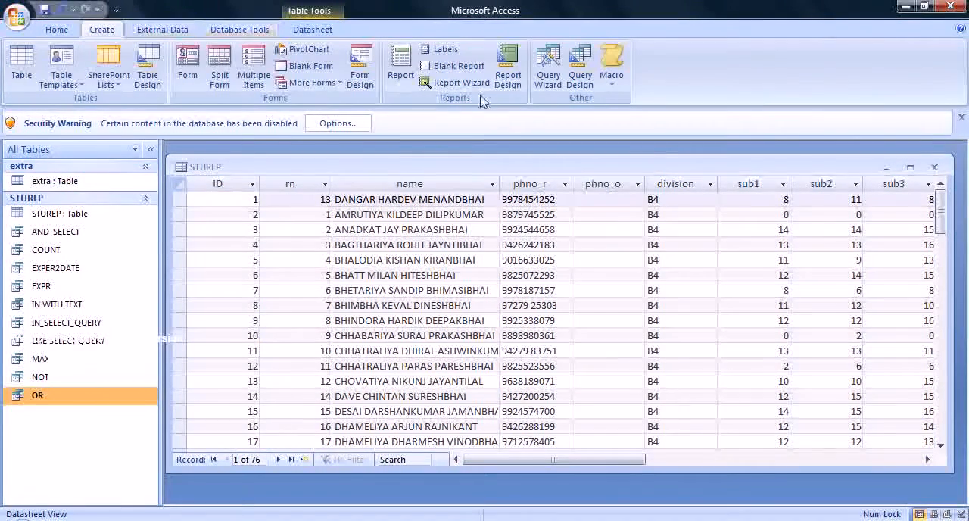
left_click(573, 74)
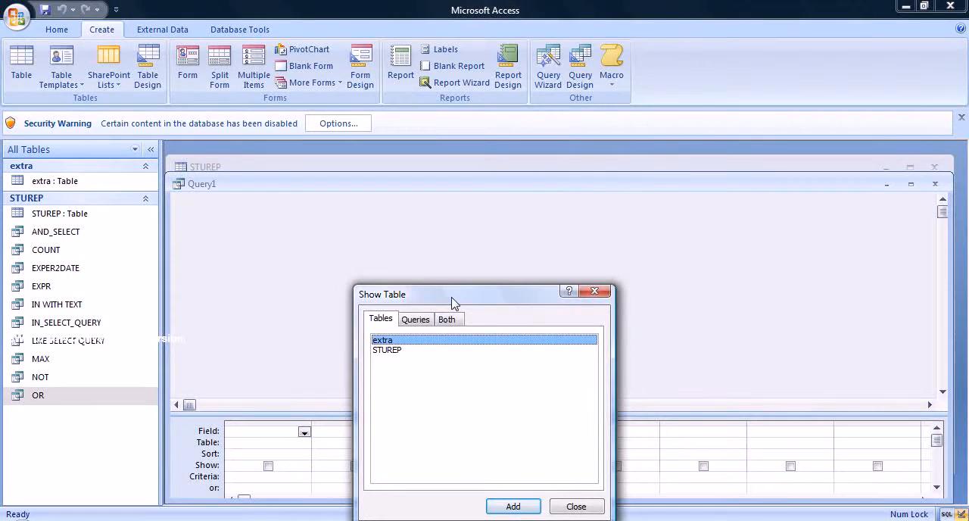
left_click_drag(526, 292, 780, 119)
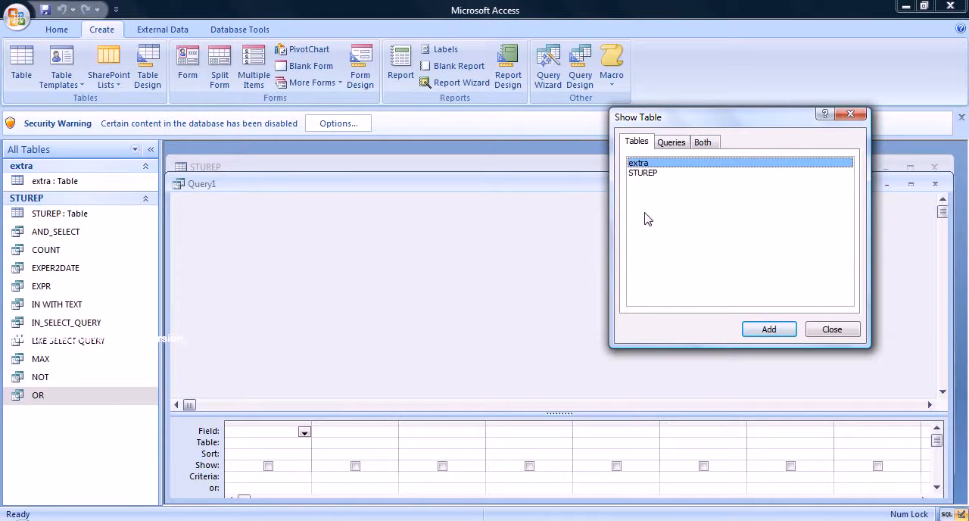
left_click(644, 173)
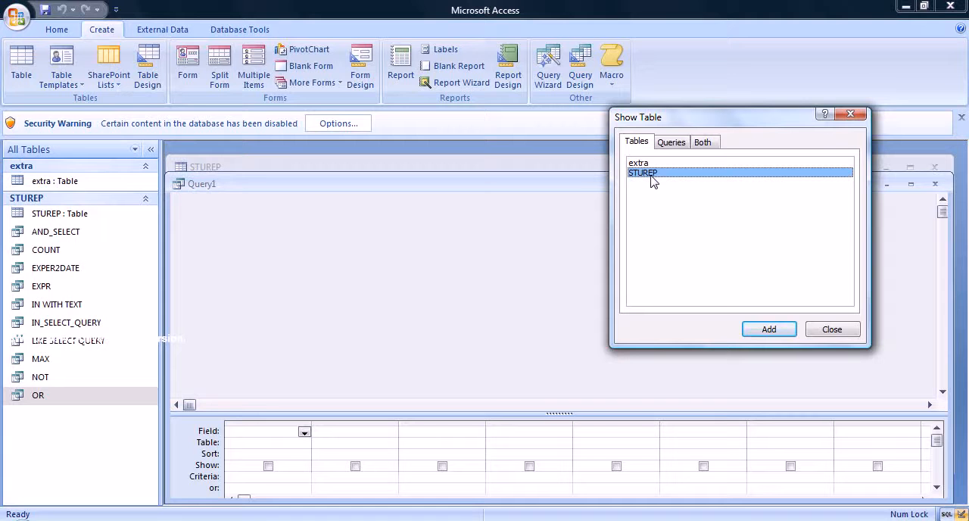
left_click(763, 328)
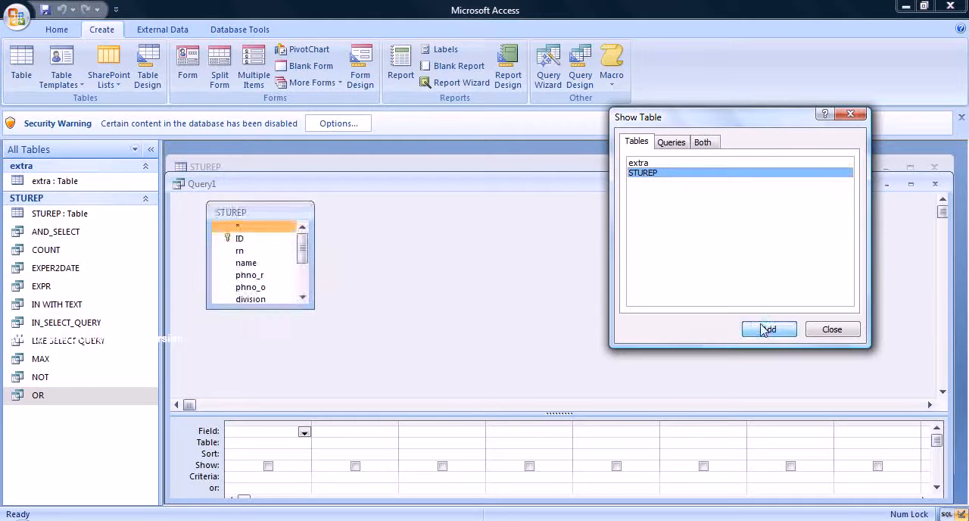
left_click(851, 114)
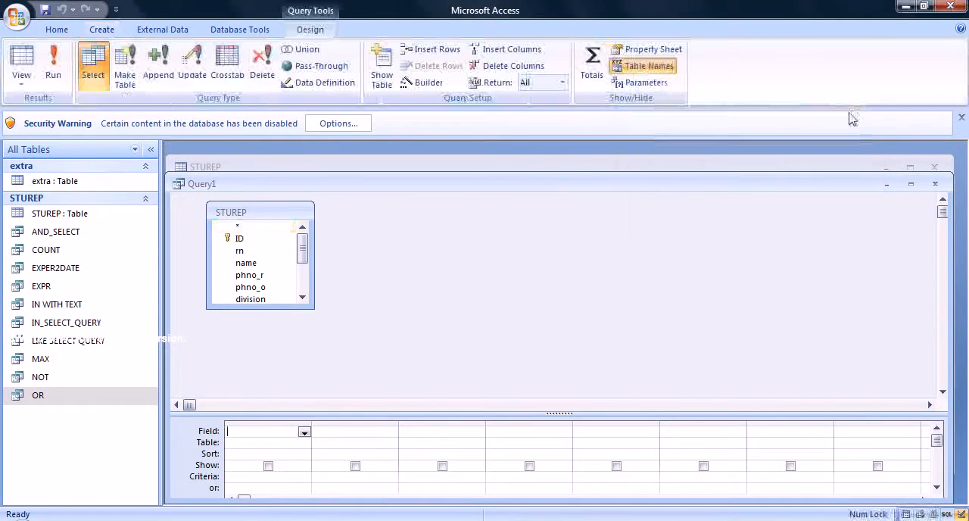
left_click(911, 184)
Add the rn and name fields from STUREP to the first two columns of the query grid.
left_click(227, 253)
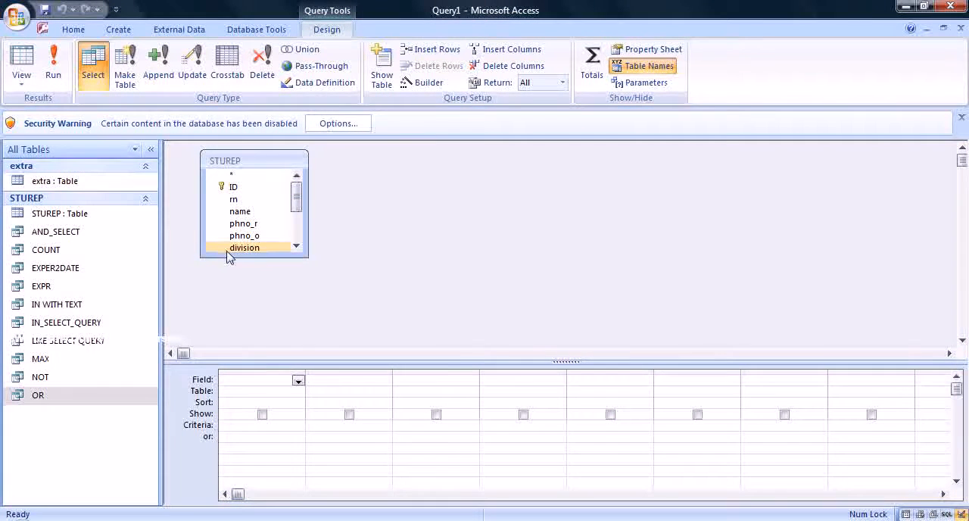
left_click(234, 201)
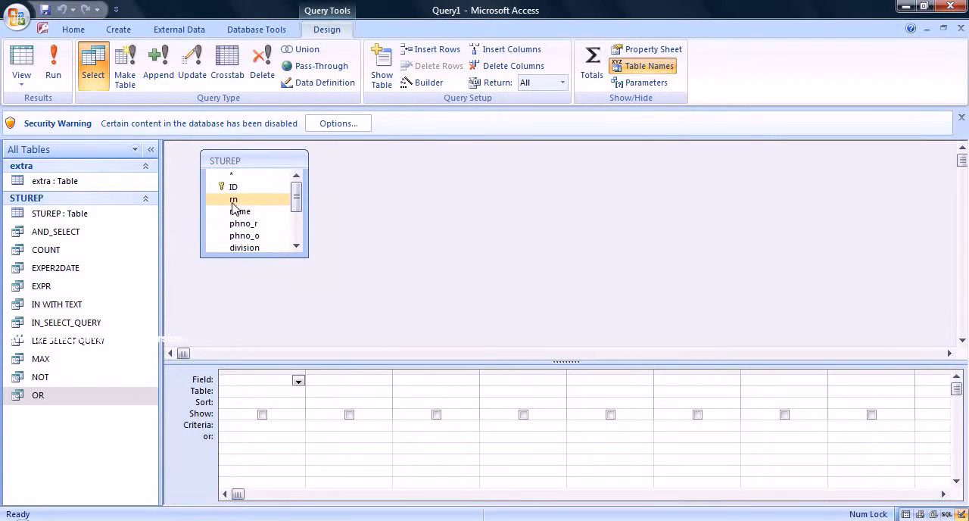
double_click(233, 200)
left_click(237, 215)
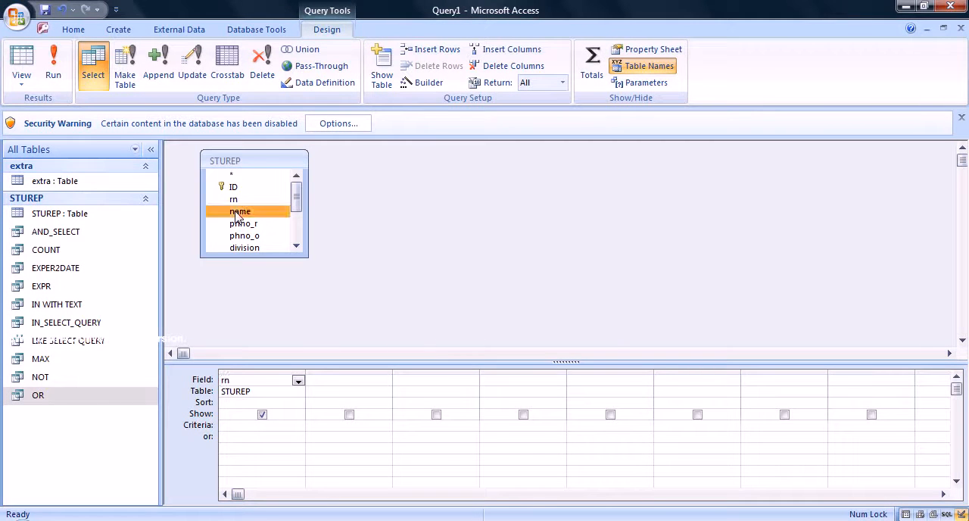
double_click(238, 216)
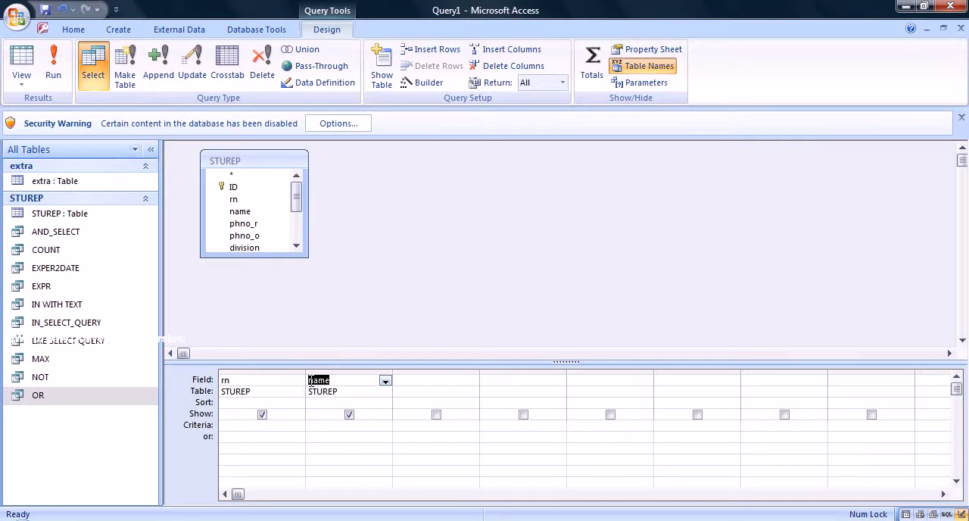
Set the third column of the query grid to the phno_r field from STUREP.
left_click(385, 382)
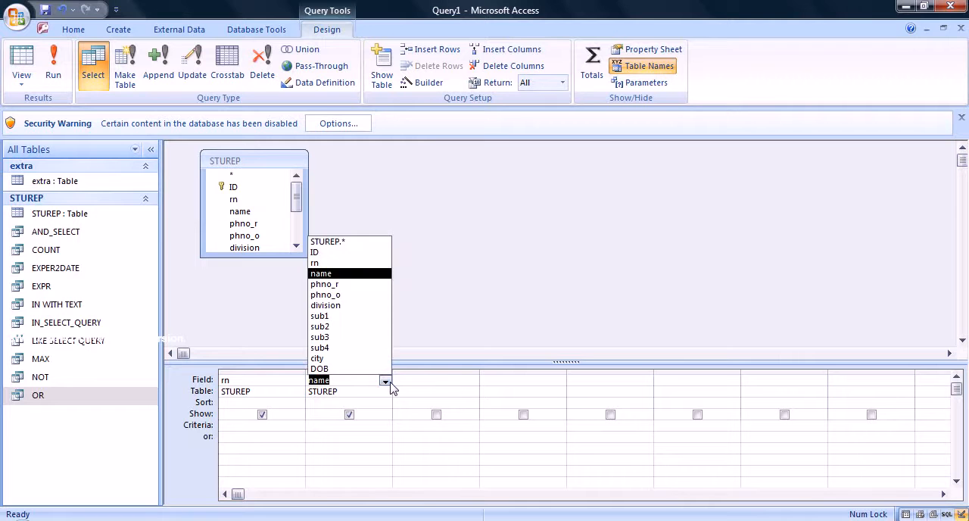
left_click(436, 384)
left_click(465, 401)
left_click(461, 394)
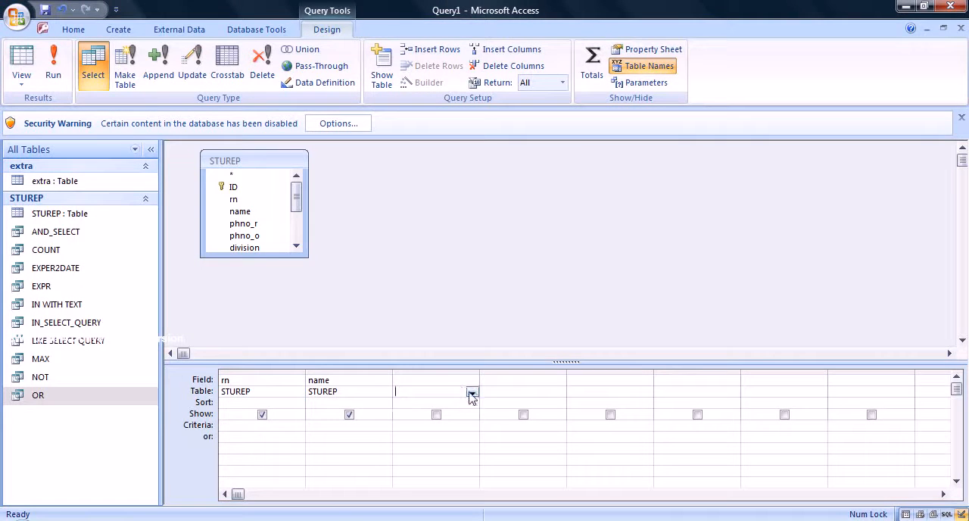
left_click(472, 392)
left_click(460, 402)
left_click(457, 381)
left_click(472, 382)
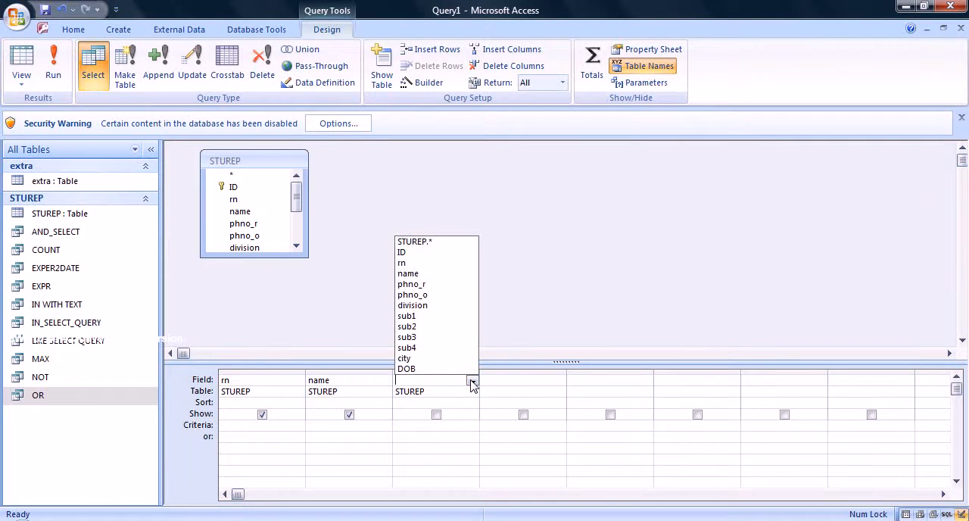
left_click(422, 285)
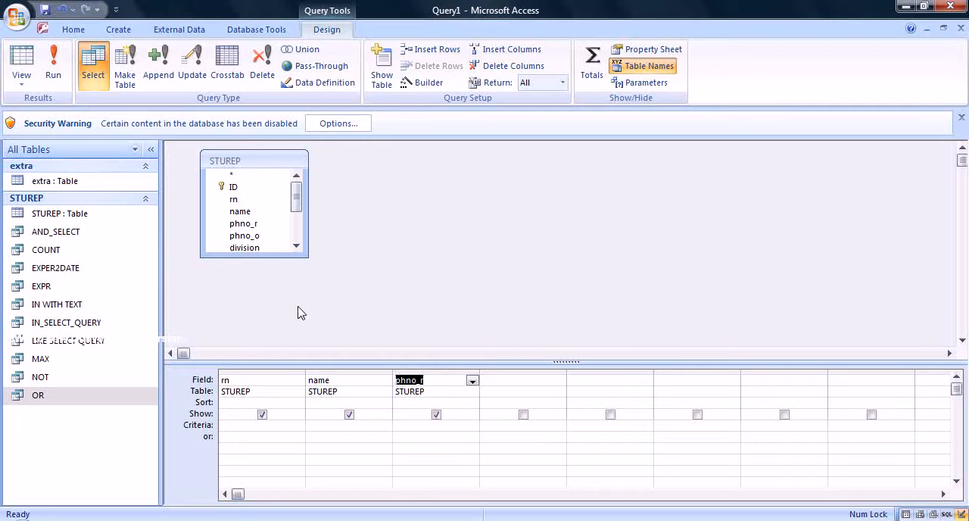
Run the query and dismiss the security warning bar.
left_click(55, 70)
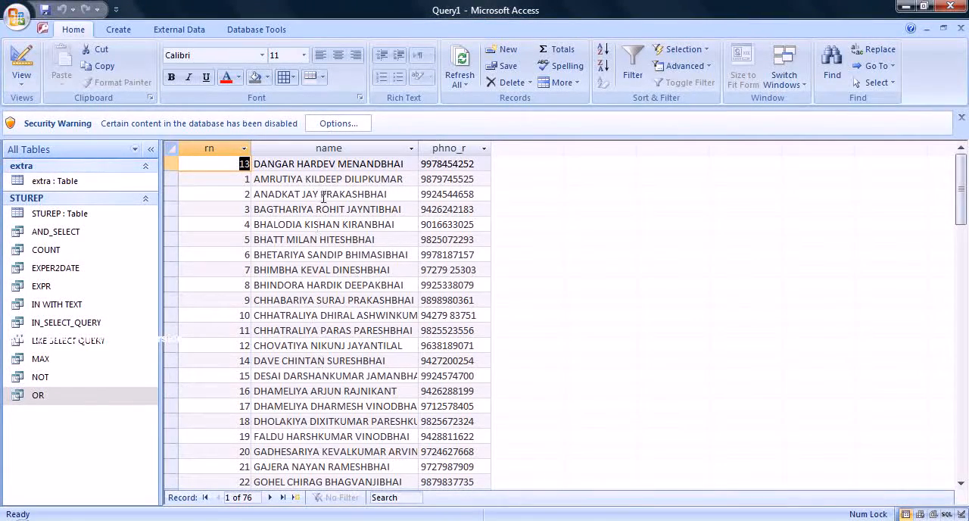
left_click(961, 118)
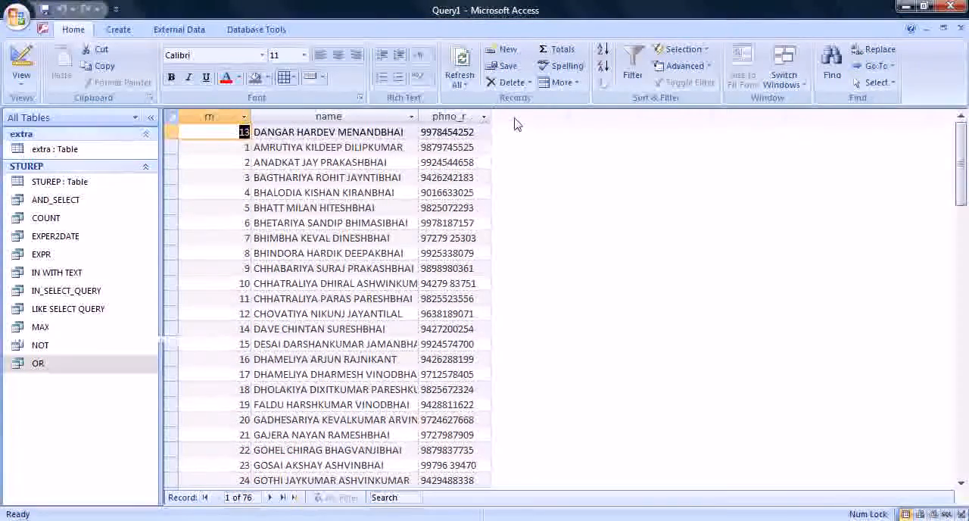